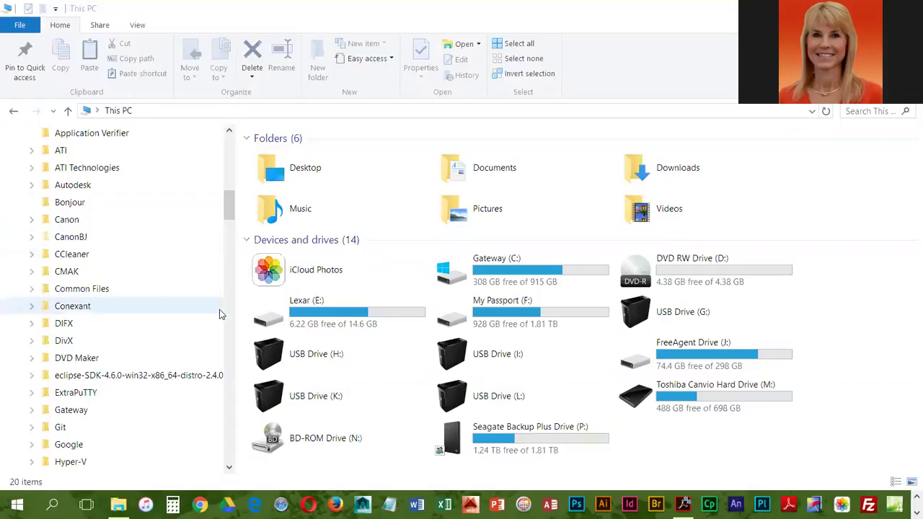
Scroll the navigation pane up to reveal Gateway (C:) under This PC
drag(228, 206, 240, 169)
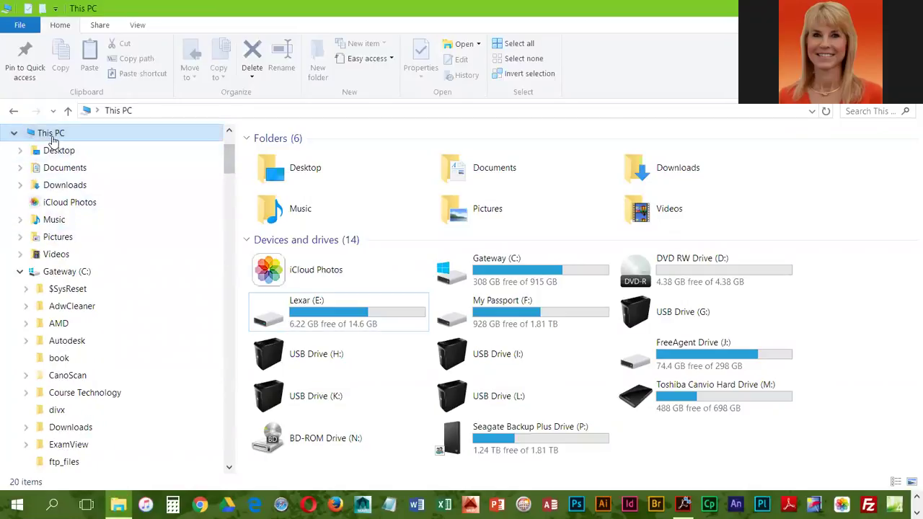
click(69, 273)
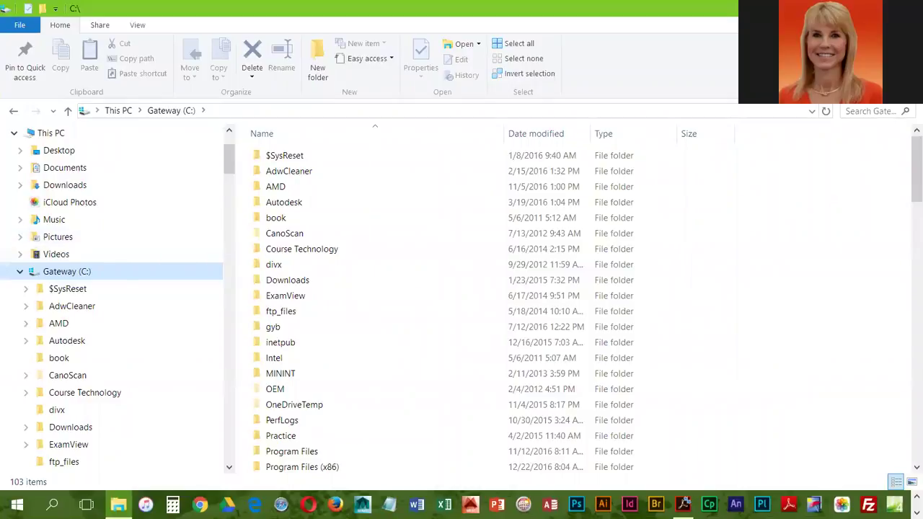
scroll(138, 284, down, 1)
scroll(132, 309, down, 1)
scroll(137, 332, down, 3)
scroll(142, 358, down, 2)
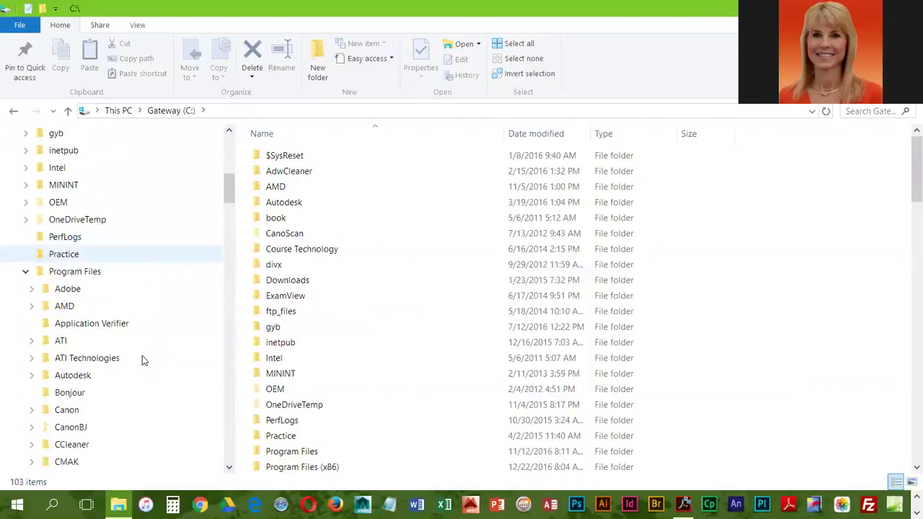
scroll(142, 355, down, 1)
scroll(126, 399, down, 3)
scroll(128, 397, down, 2)
scroll(125, 406, down, 3)
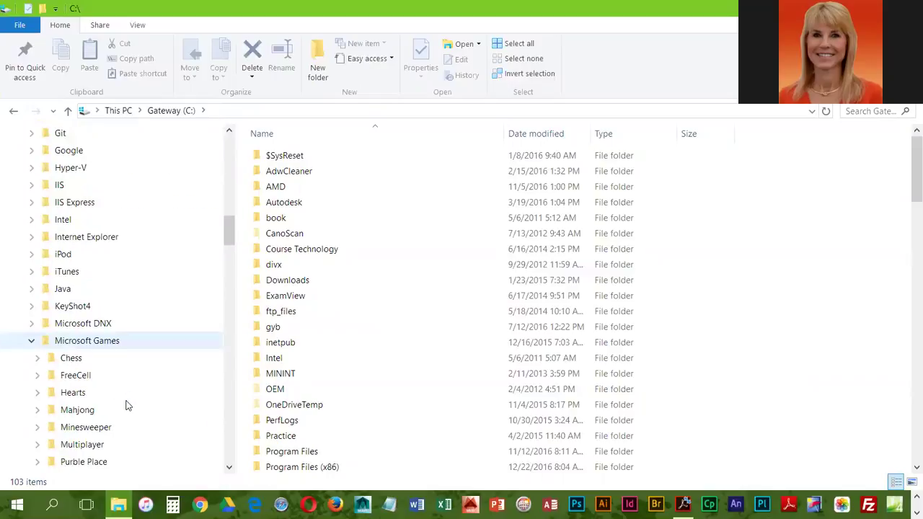
scroll(125, 406, down, 2)
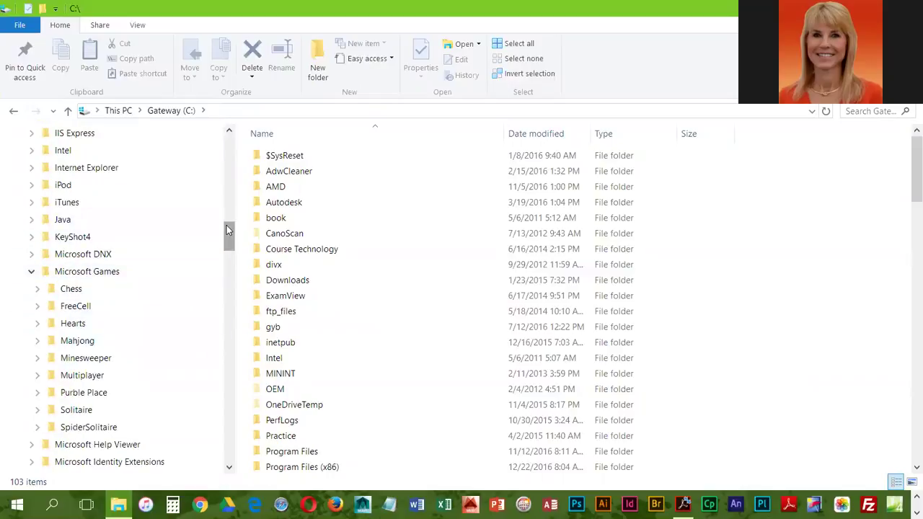
mouse_move(229, 241)
mouse_down()
mouse_move(247, 292)
mouse_move(248, 162)
mouse_move(222, 323)
mouse_up()
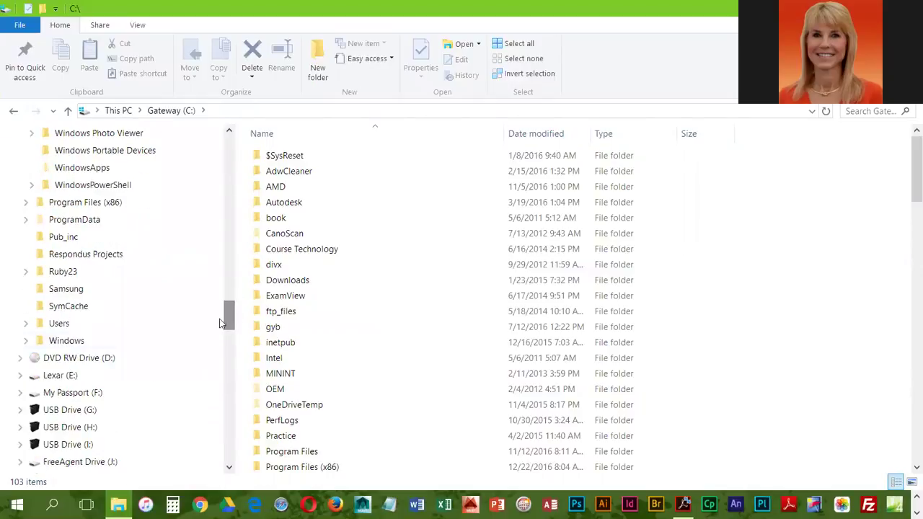
Go to C:\Users, open the user's folder and browse its 83 items
click(57, 325)
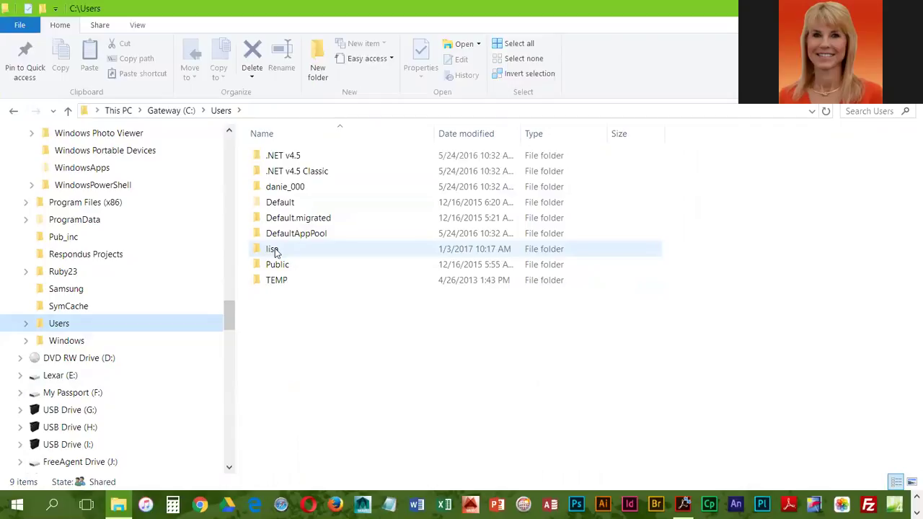
mouse_move(272, 248)
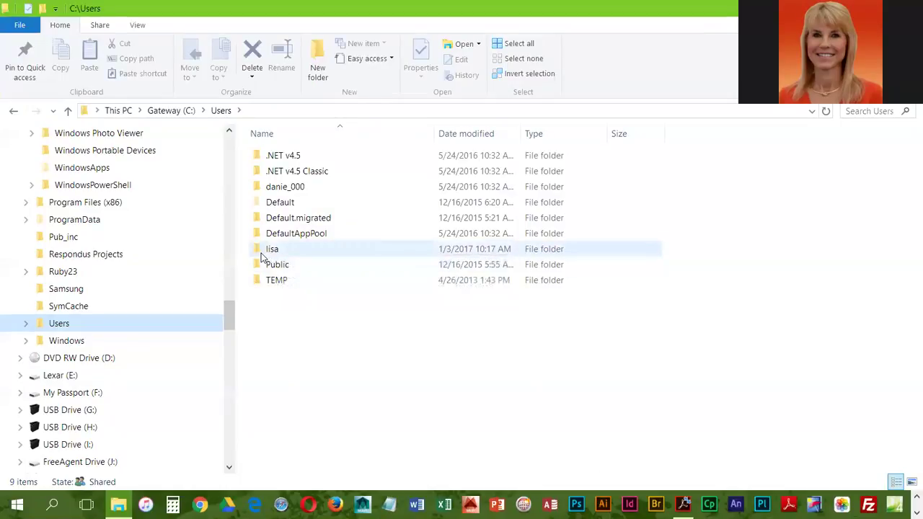
double_click(263, 254)
scroll(401, 403, down, 2)
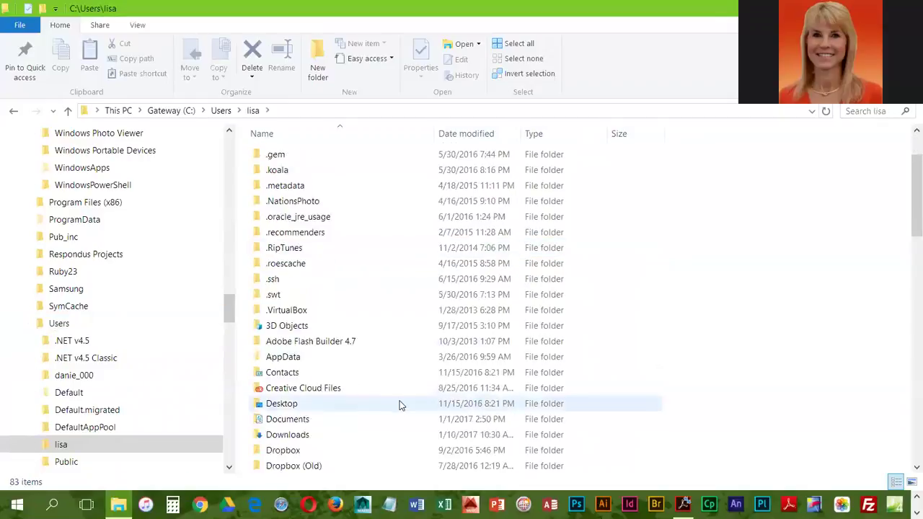
scroll(401, 403, down, 1)
scroll(401, 406, down, 4)
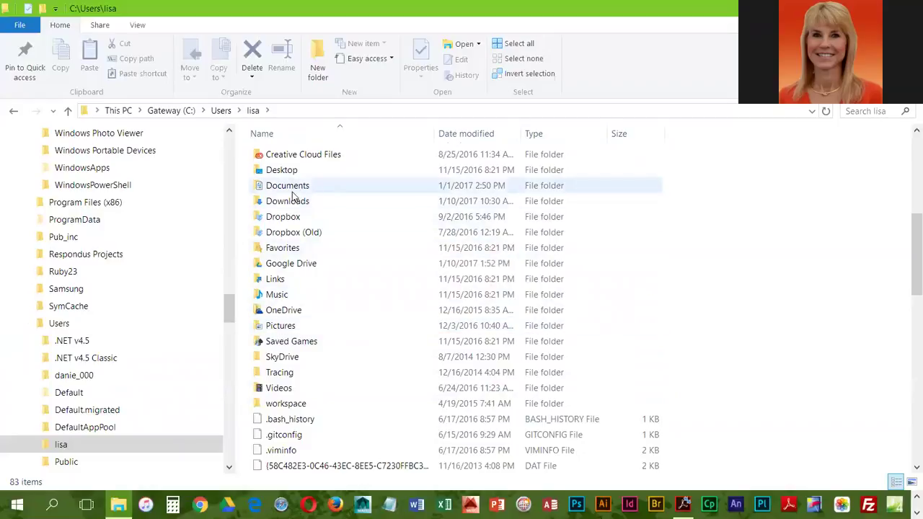
scroll(330, 406, down, 3)
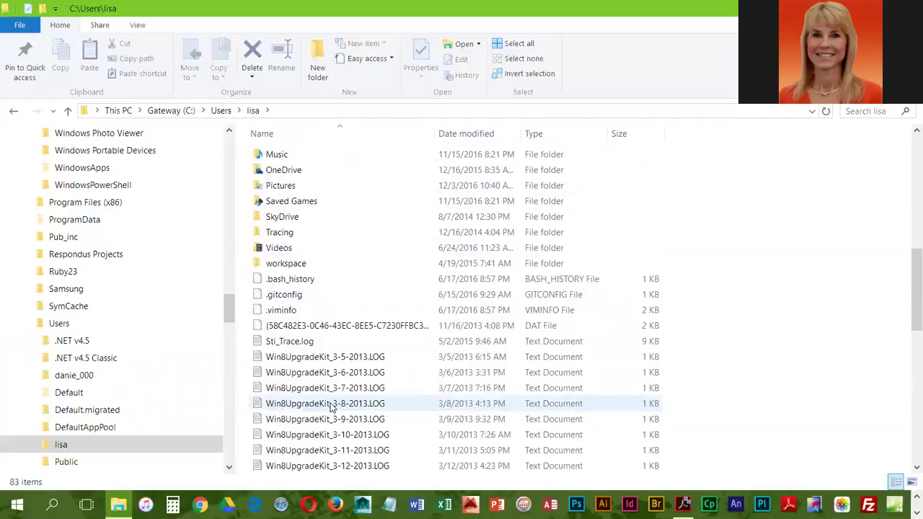
scroll(329, 405, up, 2)
scroll(329, 406, up, 4)
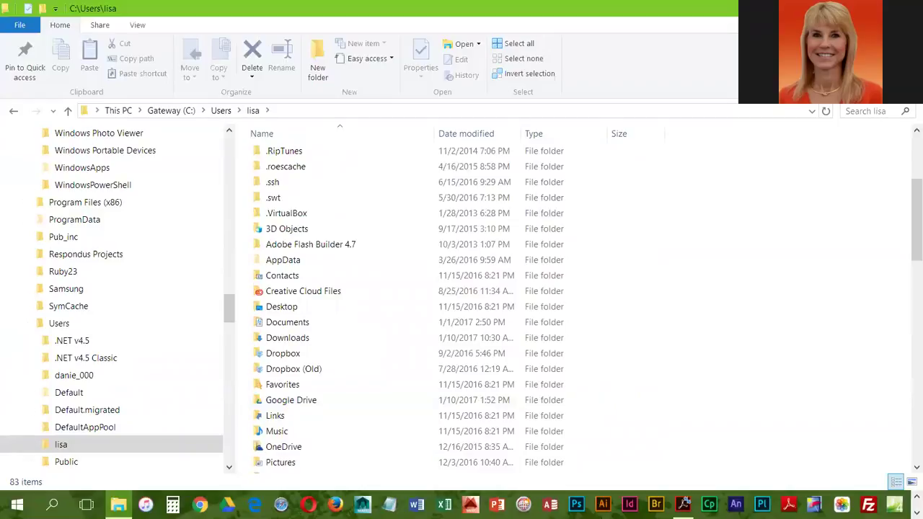
mouse_move(85, 203)
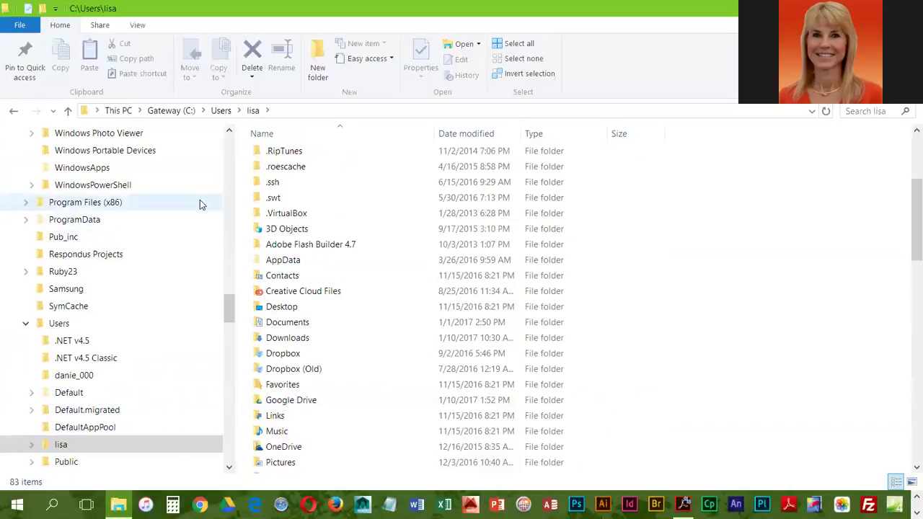
Show the View ribbon with File name extensions and Hidden items ticked, then select Documents
click(137, 25)
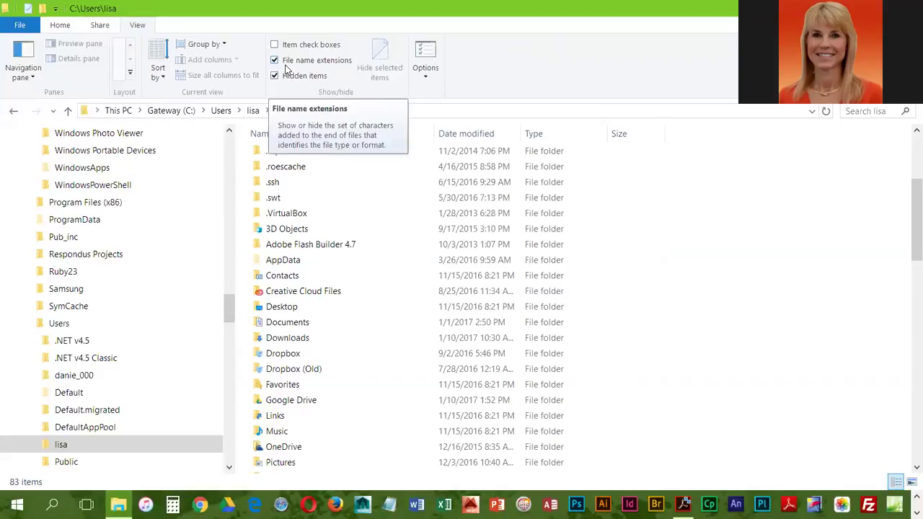
scroll(324, 403, down, 4)
scroll(381, 403, down, 12)
scroll(380, 406, down, 5)
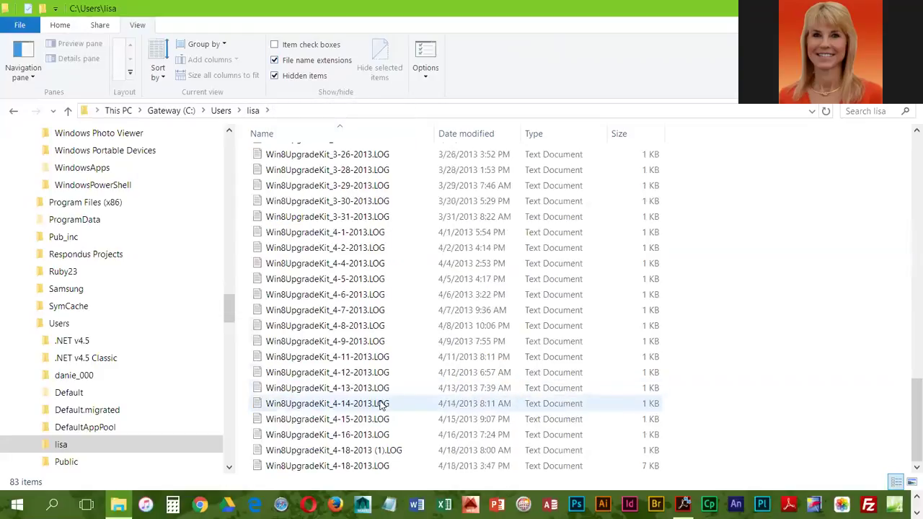
scroll(366, 429, up, 4)
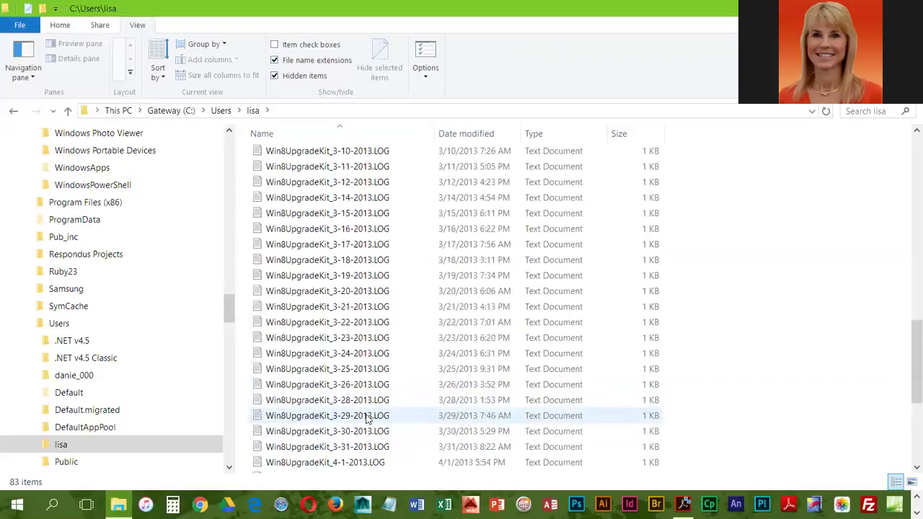
scroll(367, 418, up, 8)
scroll(366, 418, down, 3)
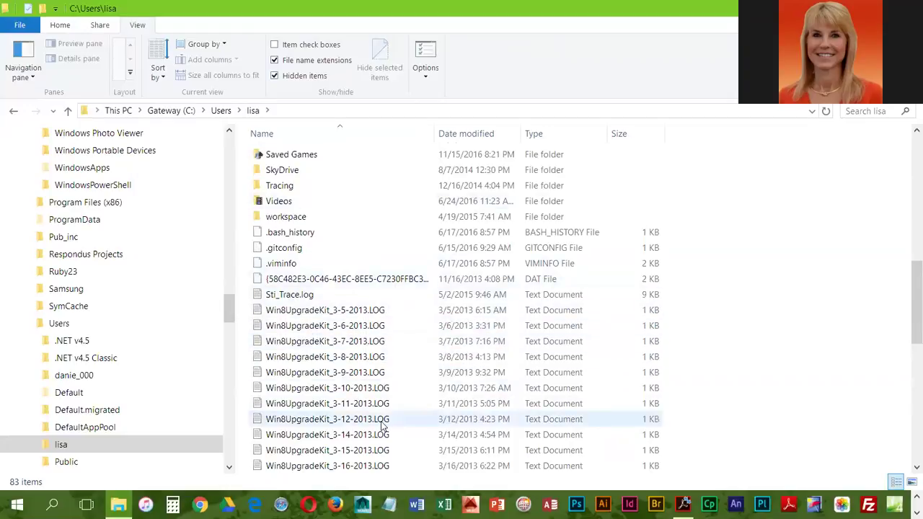
scroll(358, 404, up, 3)
scroll(357, 403, up, 3)
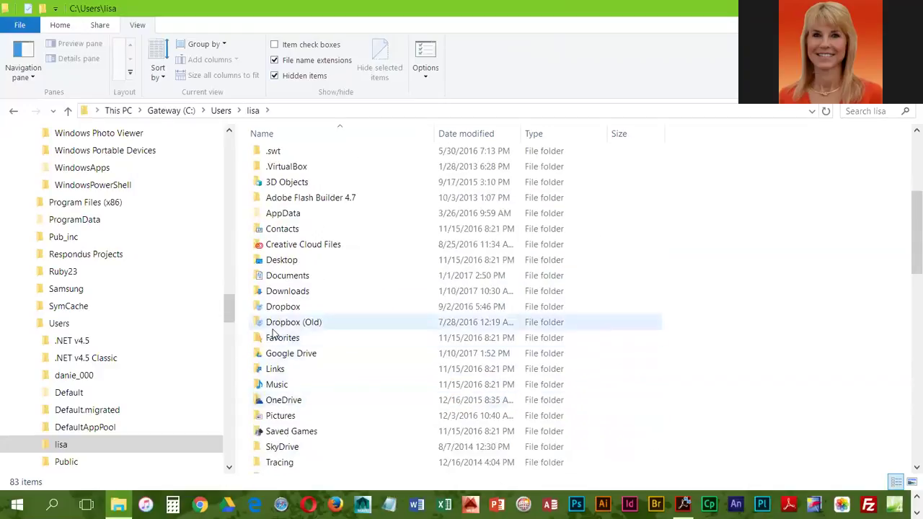
click(284, 279)
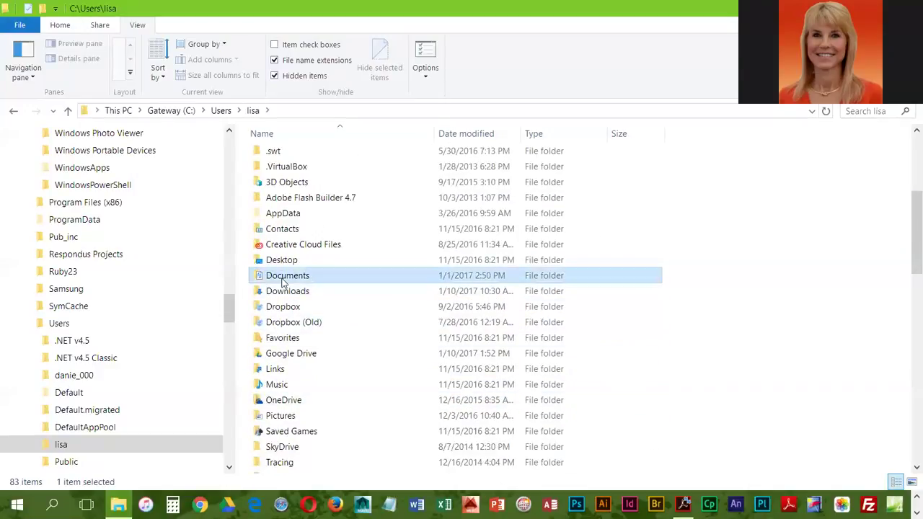
Open Documents and browse its 173 files, selecting Account Basics.docx along the way
double_click(283, 279)
scroll(451, 355, down, 10)
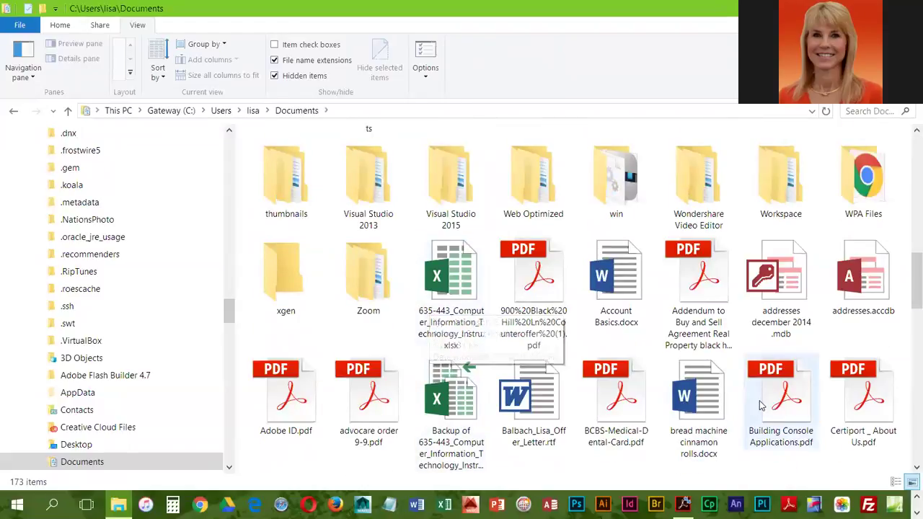
click(630, 326)
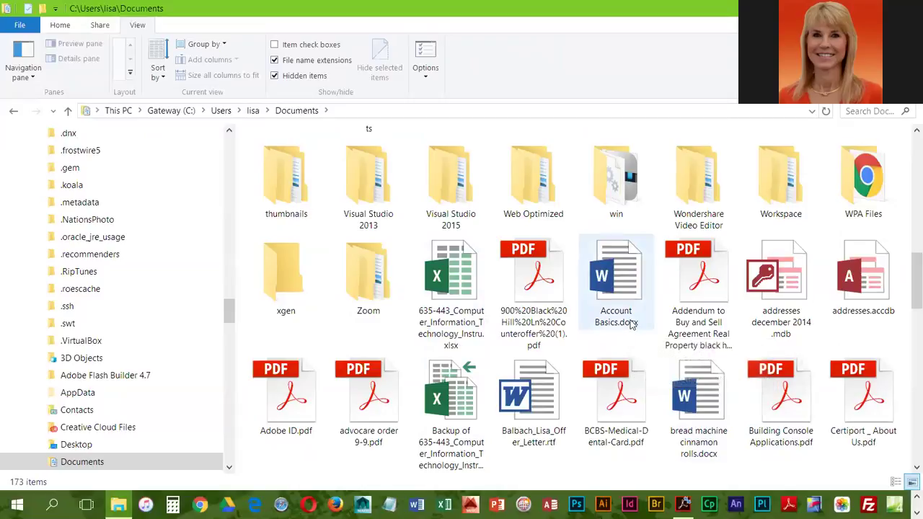
scroll(638, 332, down, 2)
scroll(649, 344, down, 2)
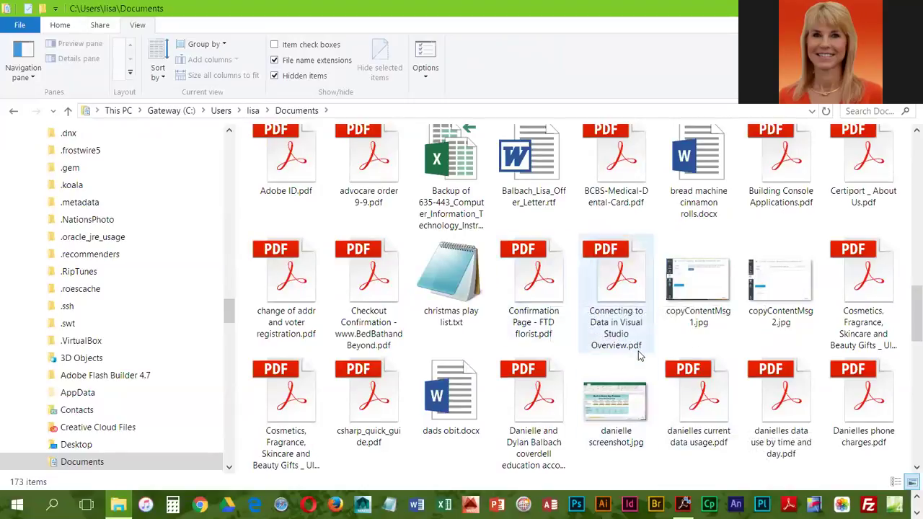
scroll(436, 266, up, 3)
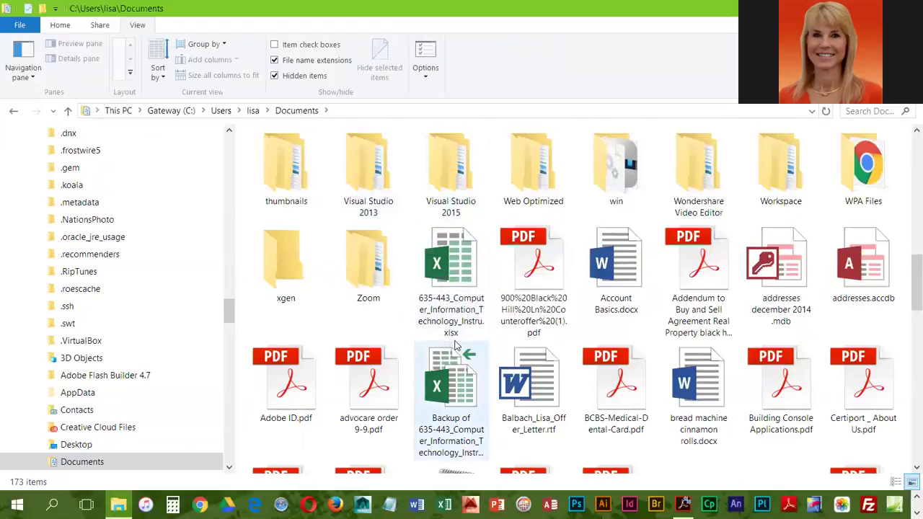
scroll(455, 343, down, 3)
scroll(456, 343, down, 3)
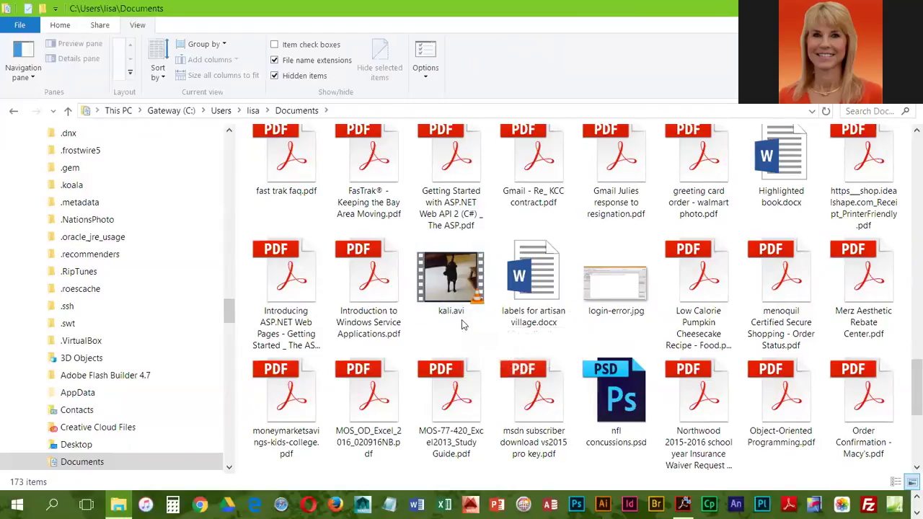
scroll(463, 324, down, 3)
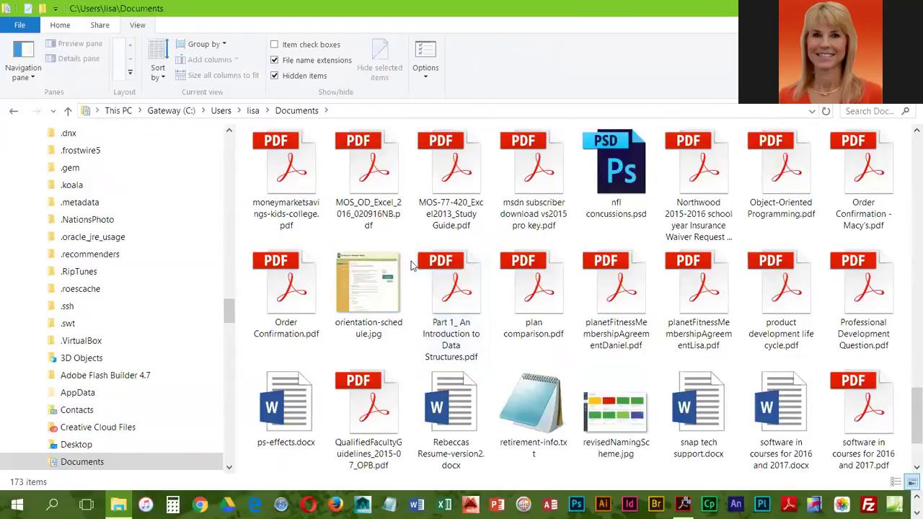
scroll(411, 266, up, 5)
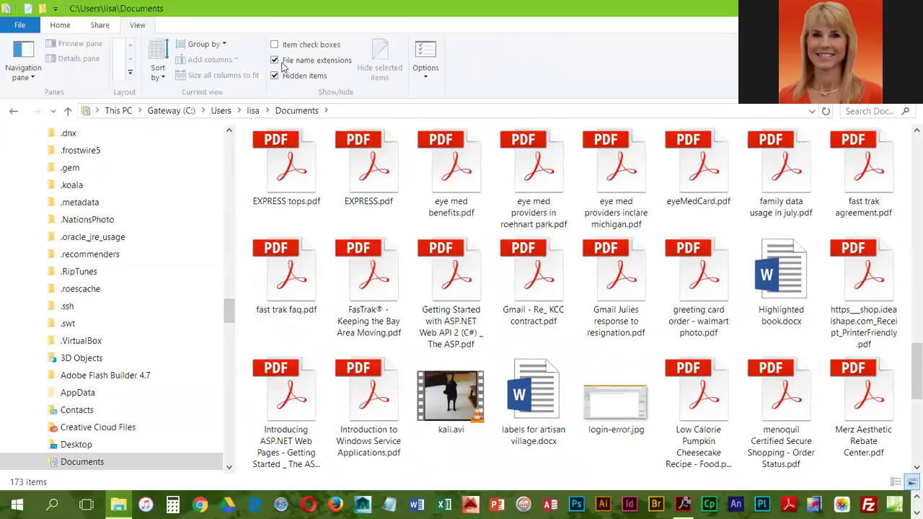